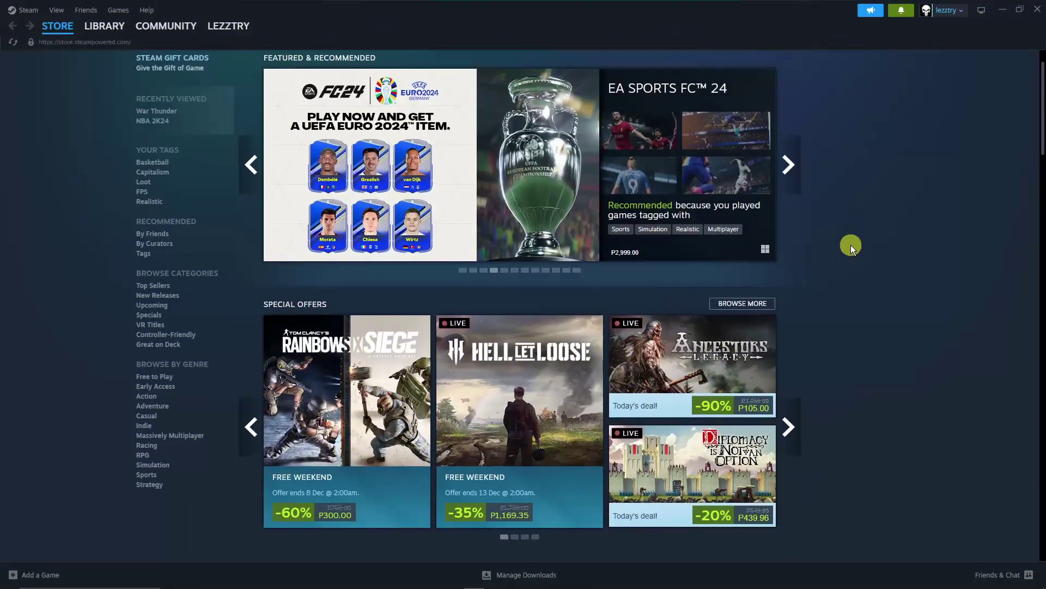
scroll(852, 245, "down", 4)
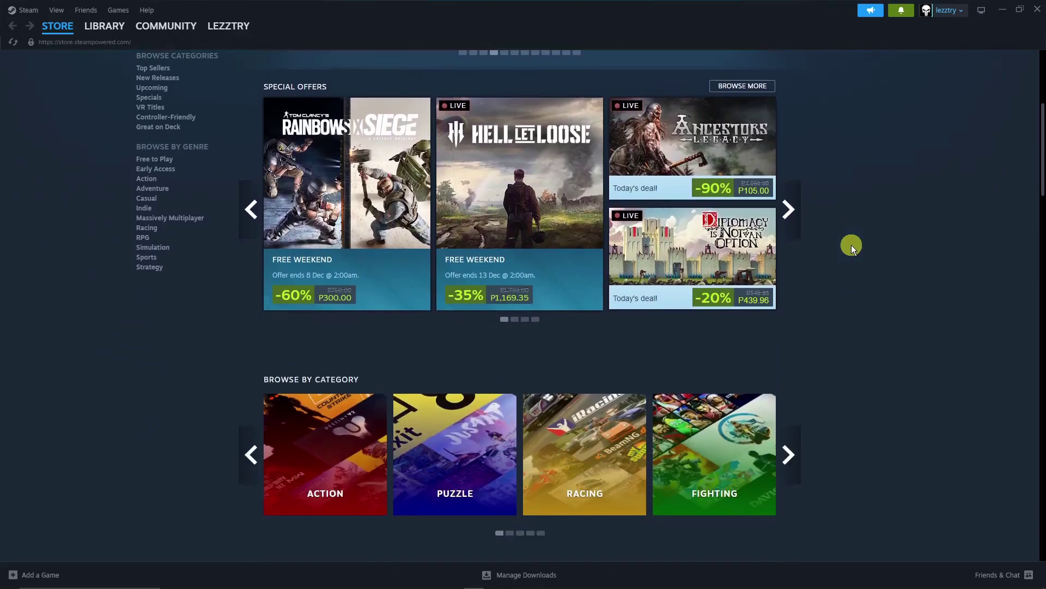
scroll(851, 244, "up", 5)
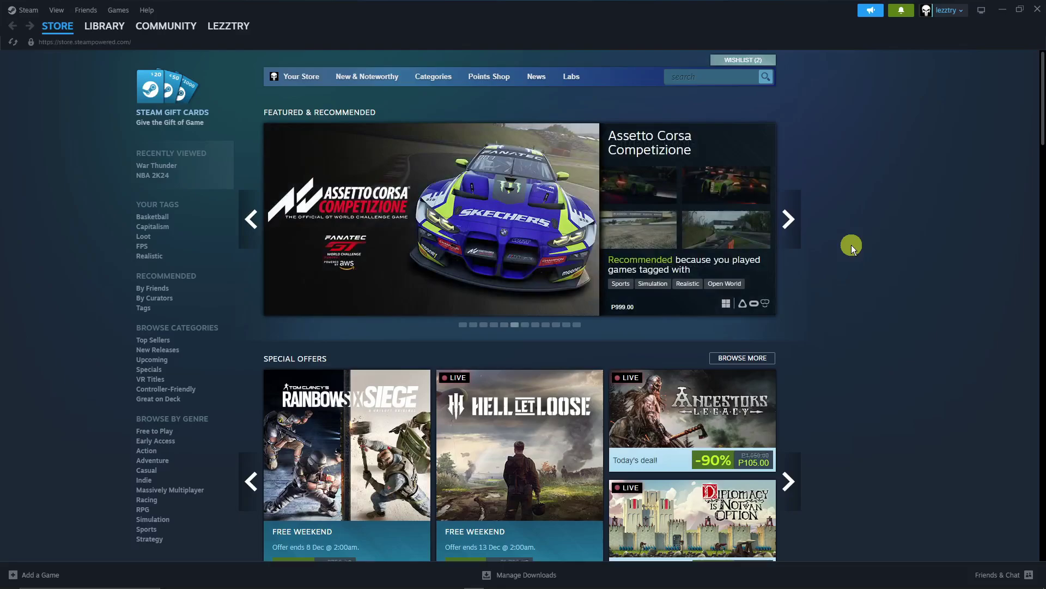
scroll(851, 244, "down", 4)
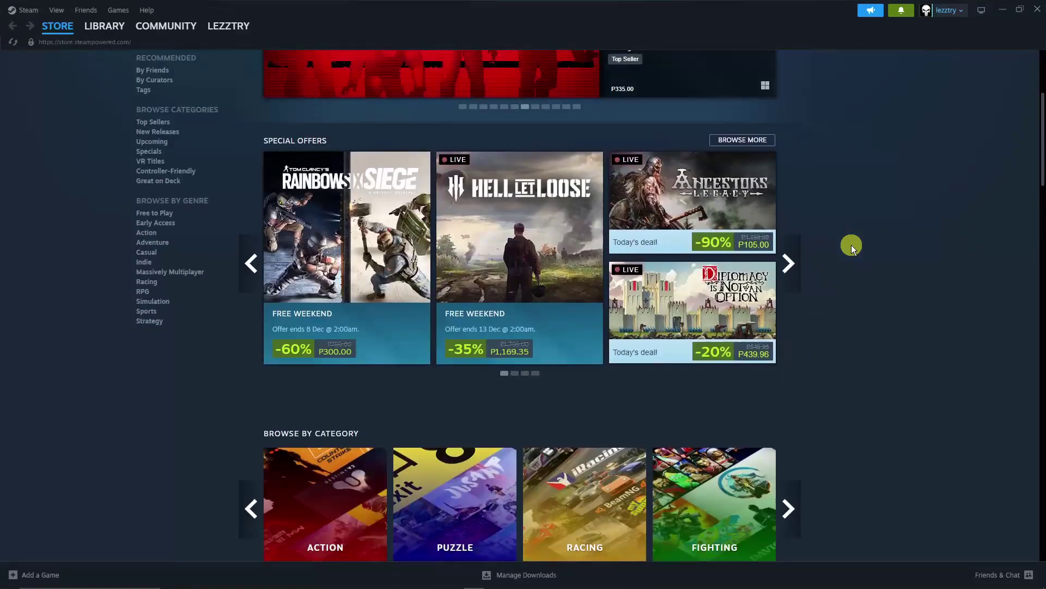
scroll(851, 245, "up", 4)
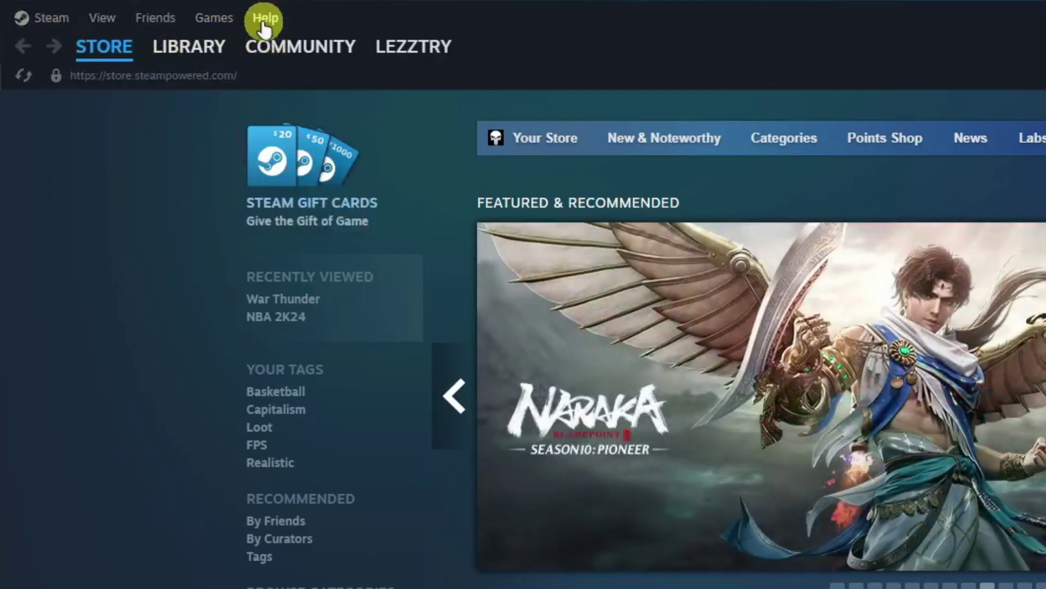
- Open the Steam client's settings and show the Downloads page
left_click(47, 22)
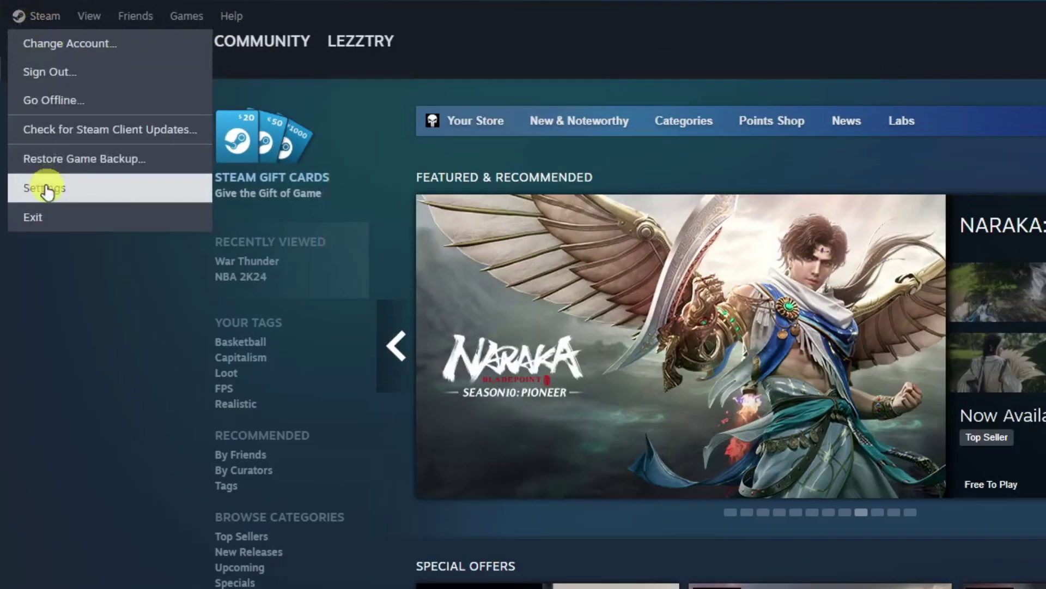
left_click(51, 216)
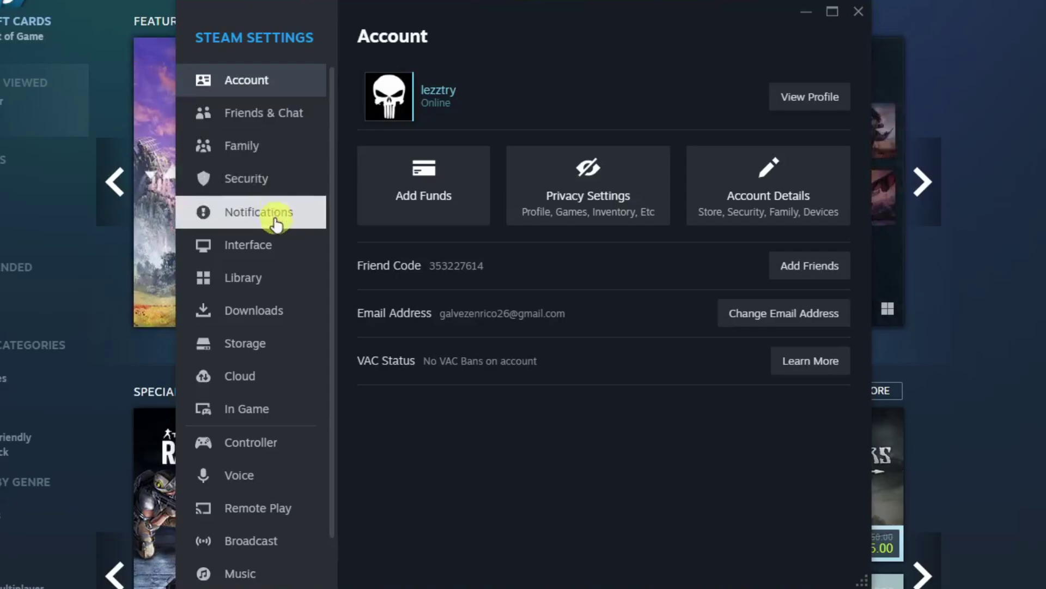
left_click(254, 316)
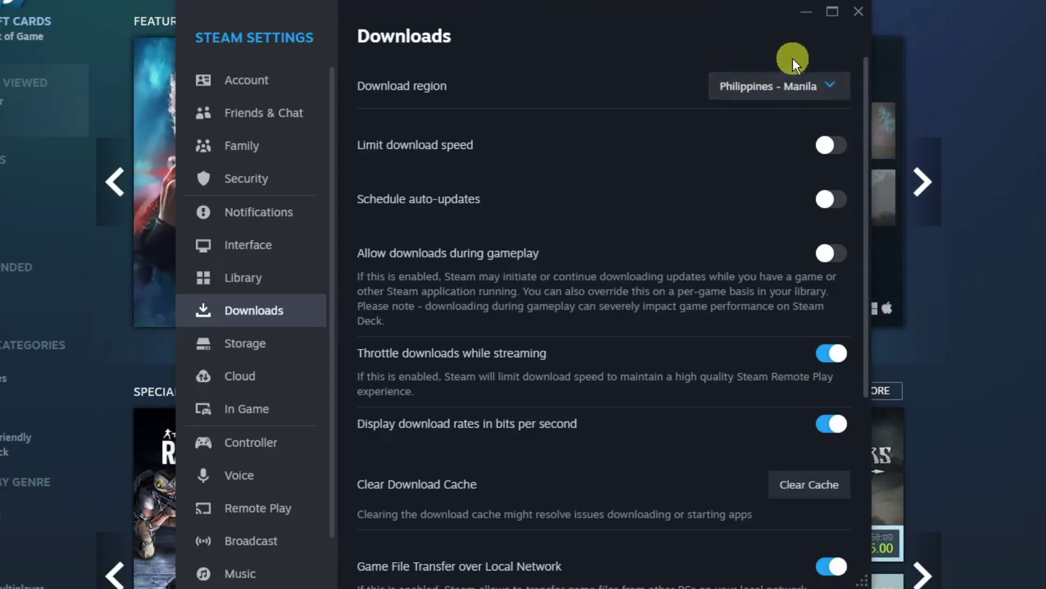
- Examine the available download regions in the Downloads settings, keeping the Philippines - Manila region
left_click(814, 83)
left_click(817, 88)
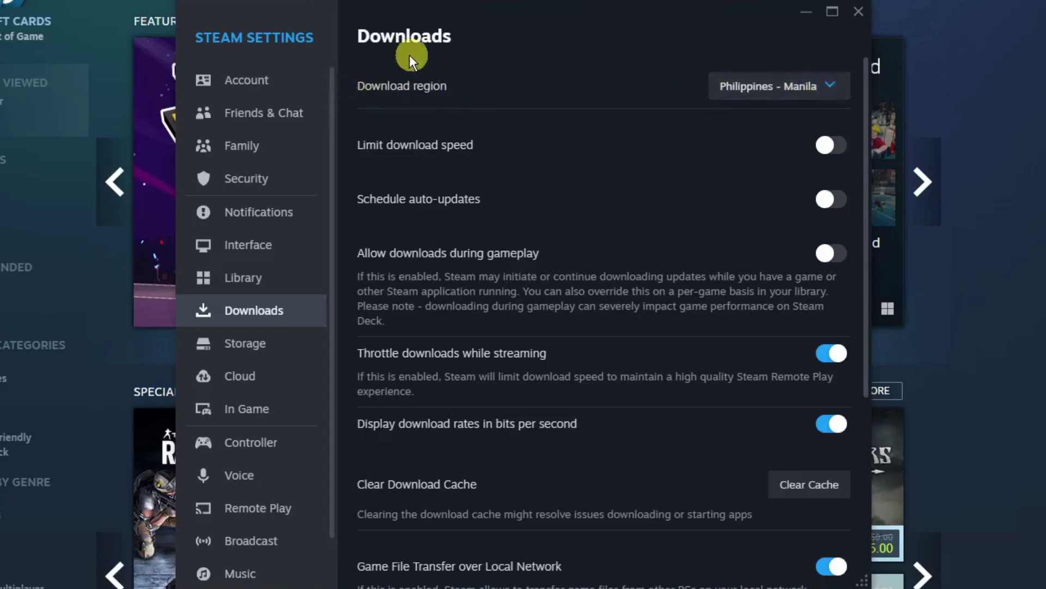
left_click(778, 88)
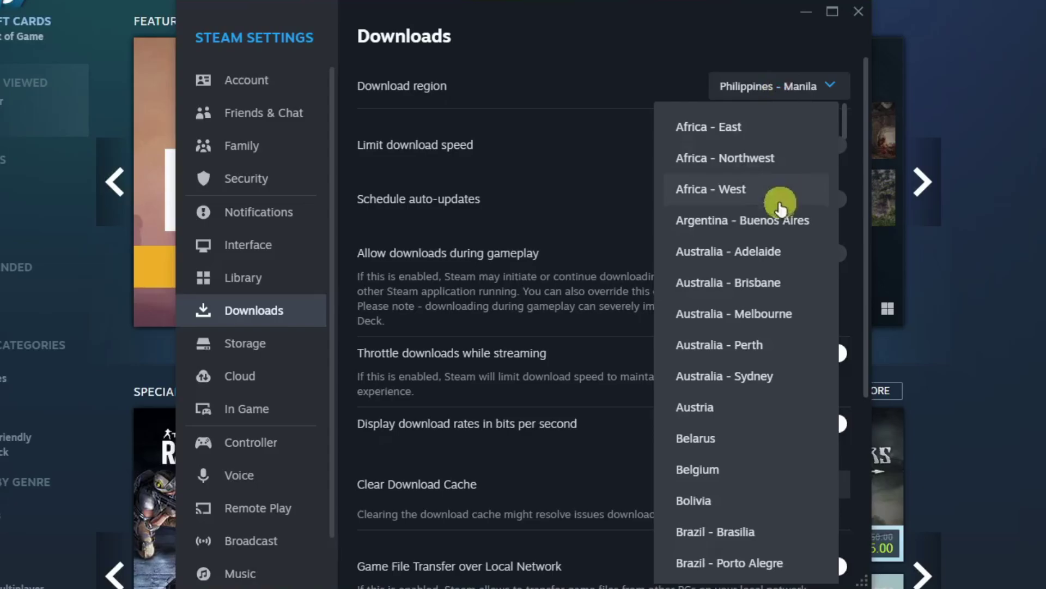
left_click(678, 70)
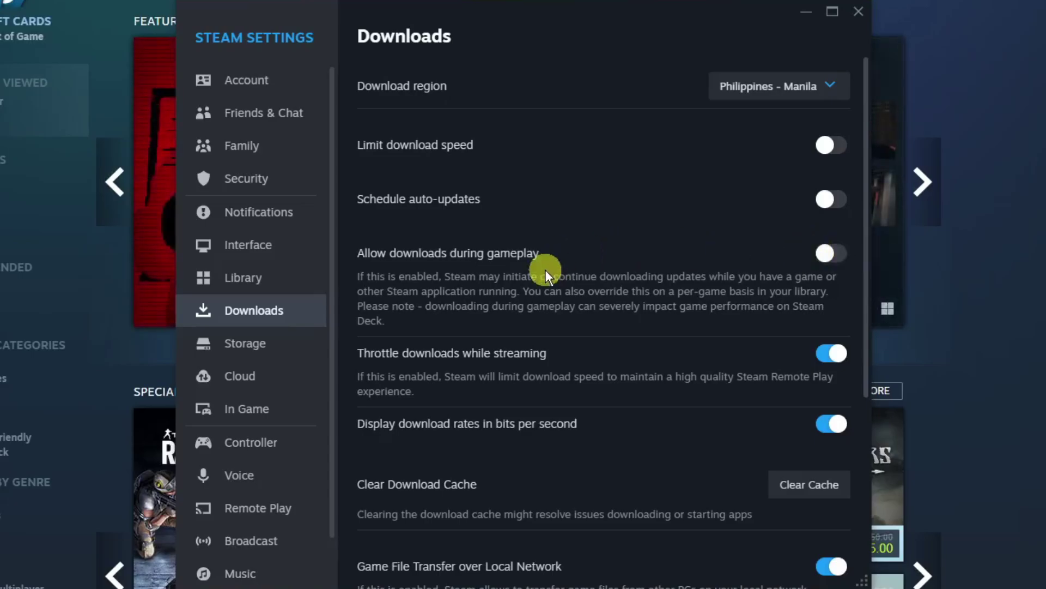
- Enable downloads during gameplay in the Downloads settings and close the settings window
scroll(554, 261, "down", 2)
scroll(556, 259, "up", 2)
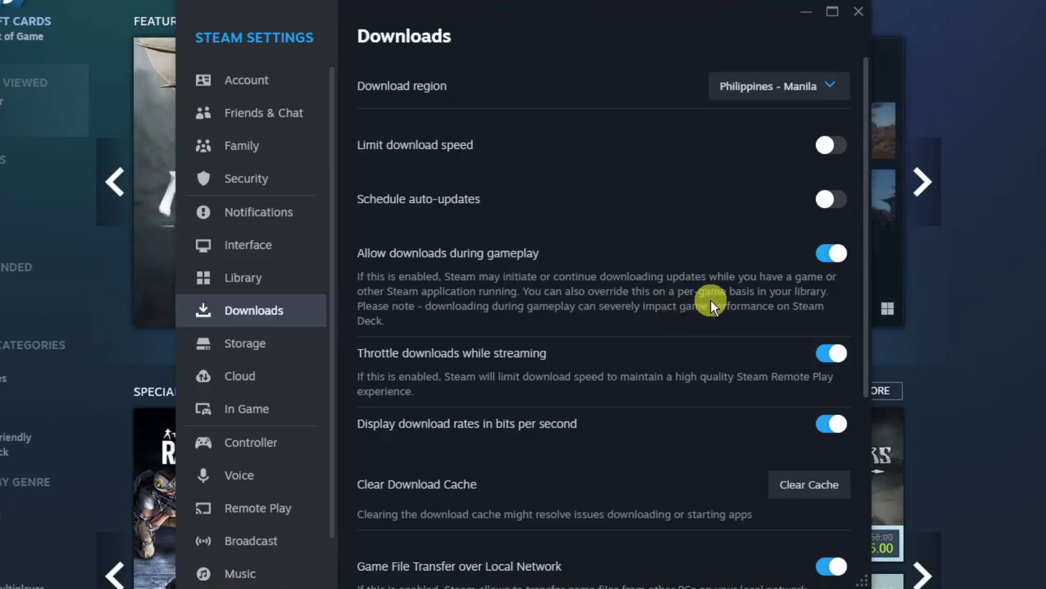
left_click(864, 17)
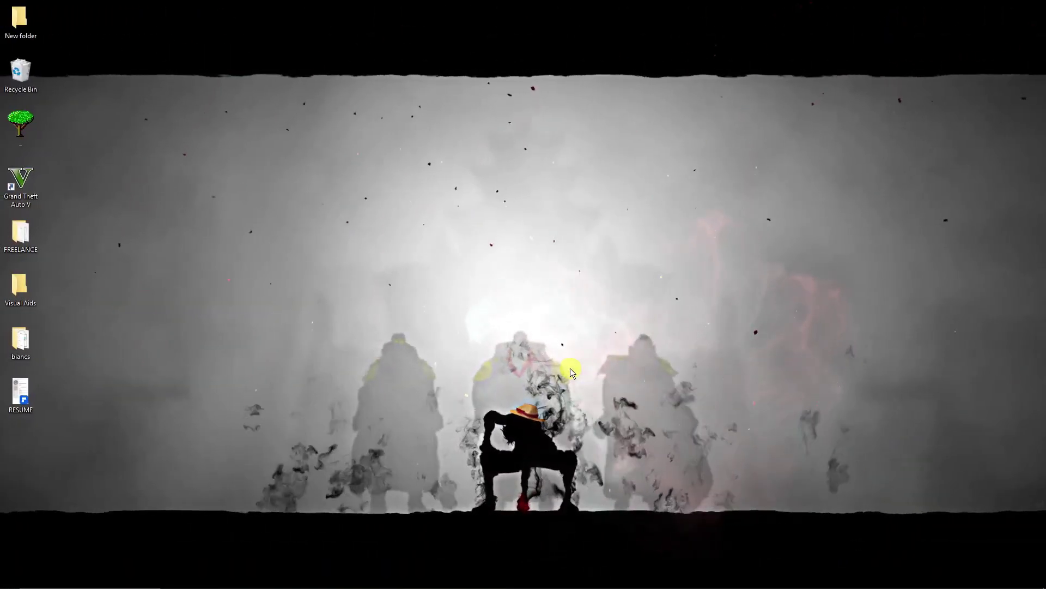
- Search Windows for "task" to open Task Manager, and launch Resource Monitor from its performance page
mouse_move(62, 582)
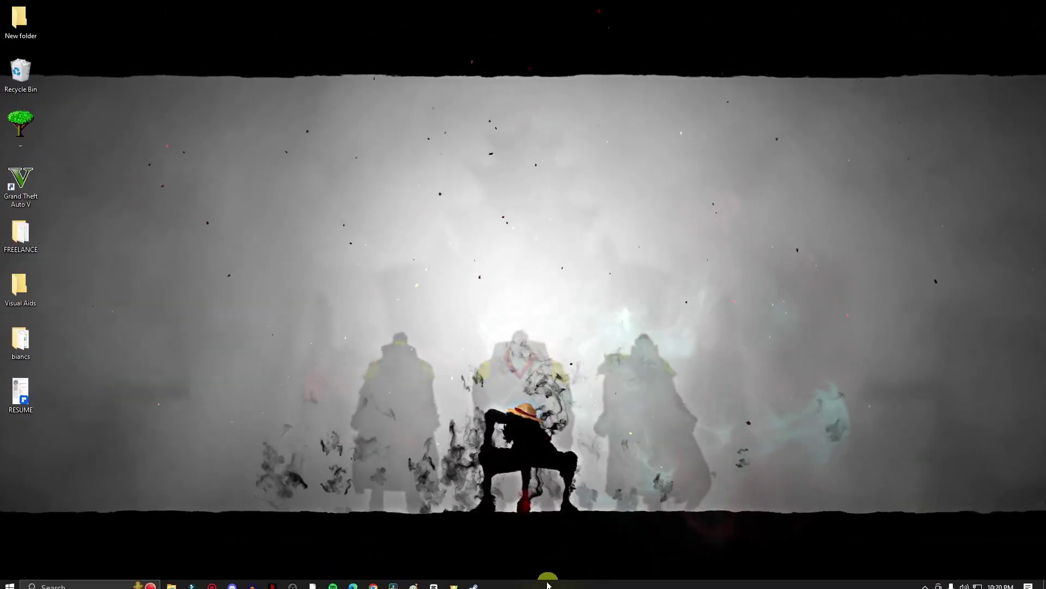
left_click(62, 581)
type("task")
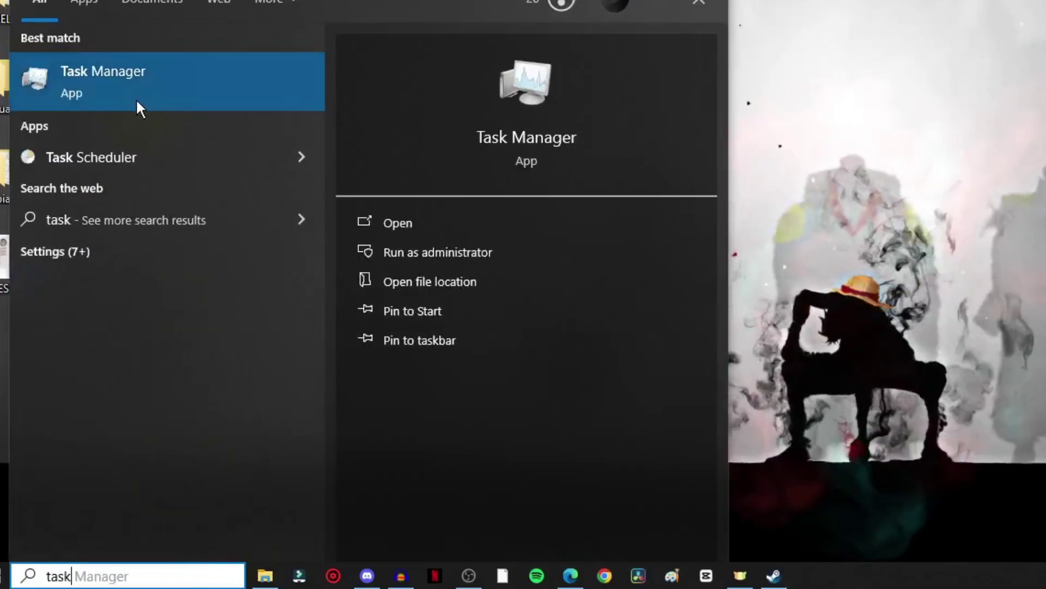
left_click(167, 106)
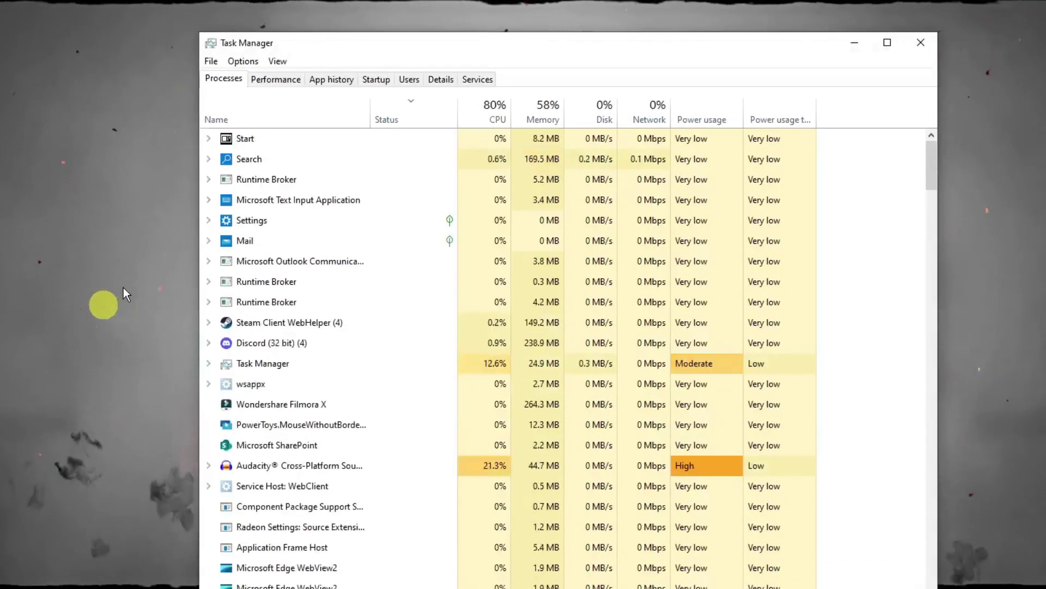
left_click(292, 82)
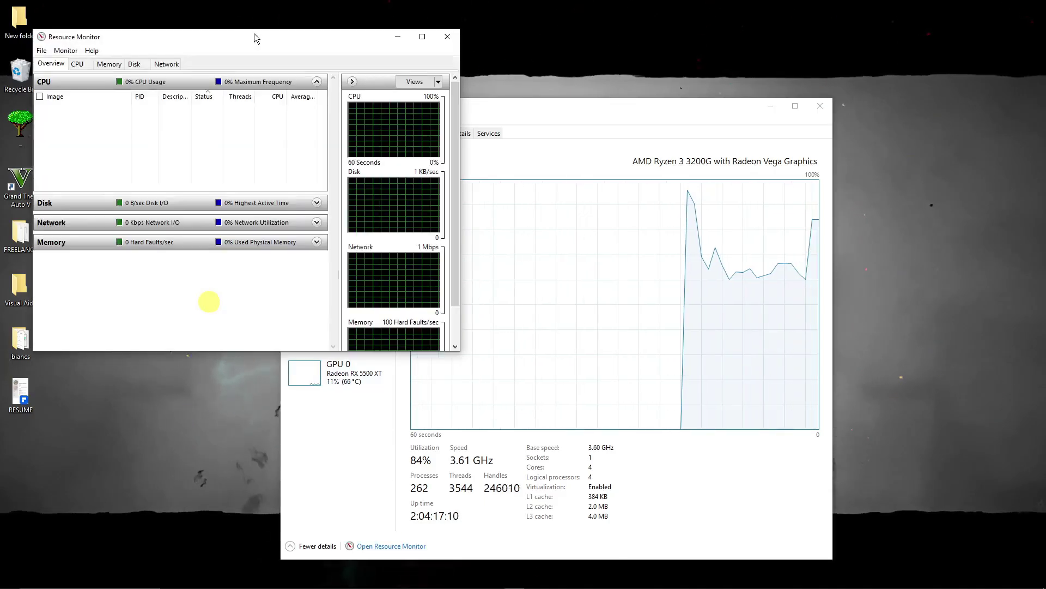
- Examine the running processes in the CPU list of Resource Monitor's overview, and close the monitoring windows
left_click_drag(254, 34, 480, 104)
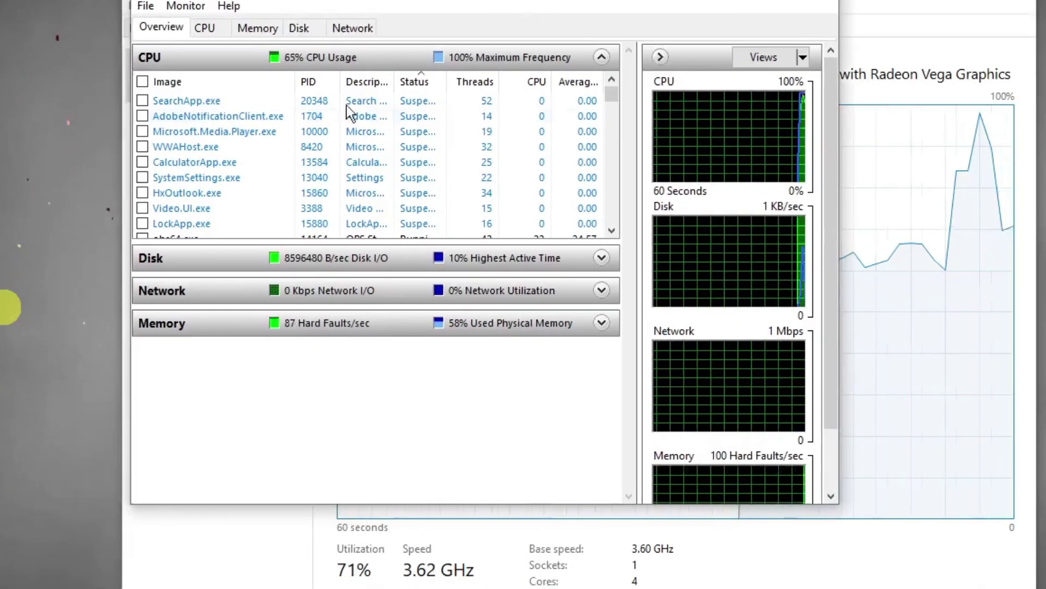
scroll(324, 194, "down", 2)
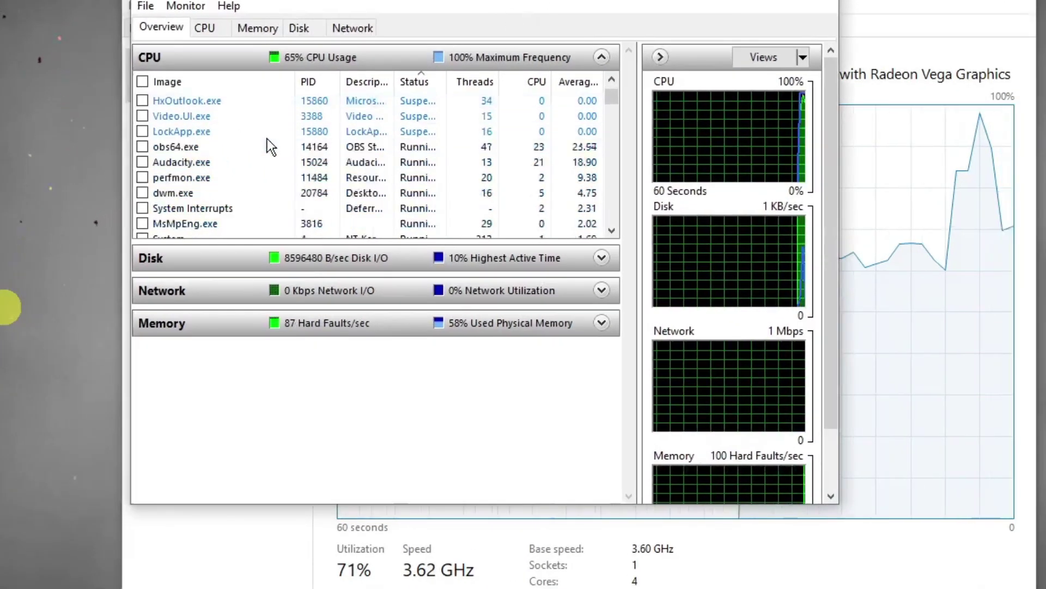
scroll(273, 137, "down", 9)
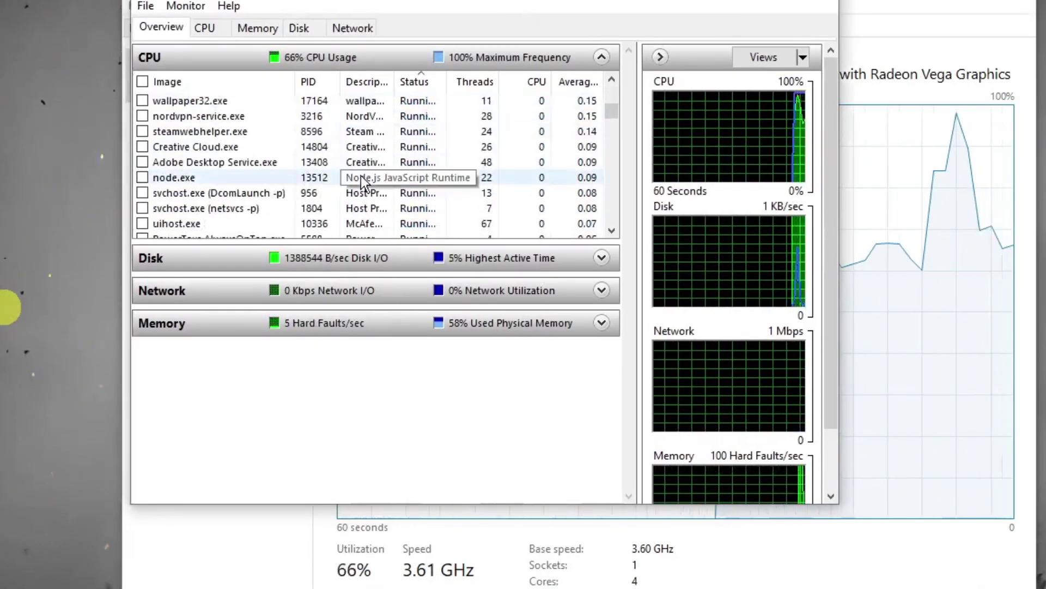
scroll(370, 184, "down", 6)
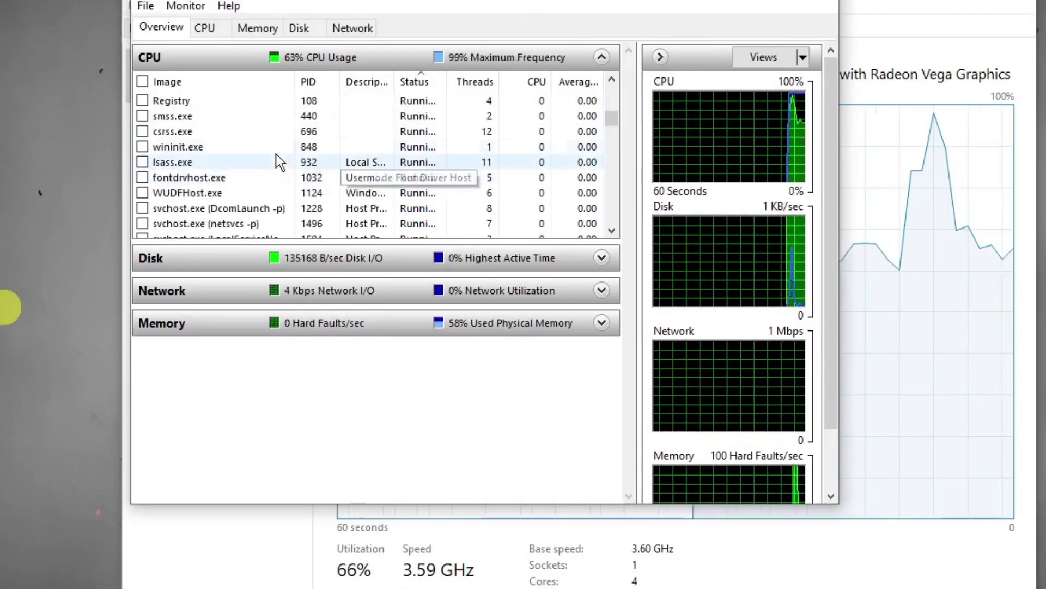
scroll(295, 174, "down", 5)
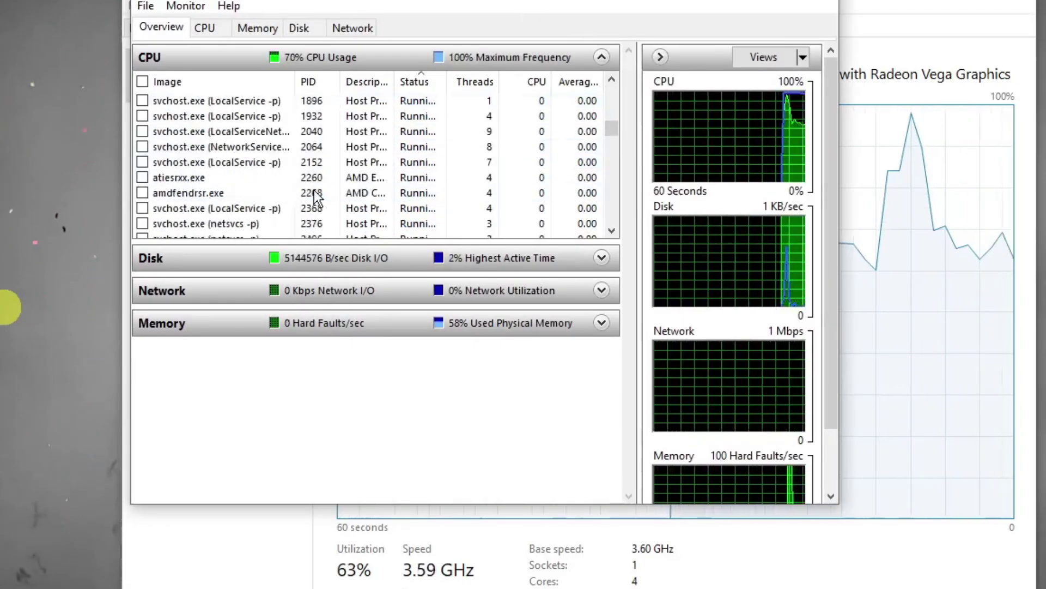
scroll(321, 190, "down", 3)
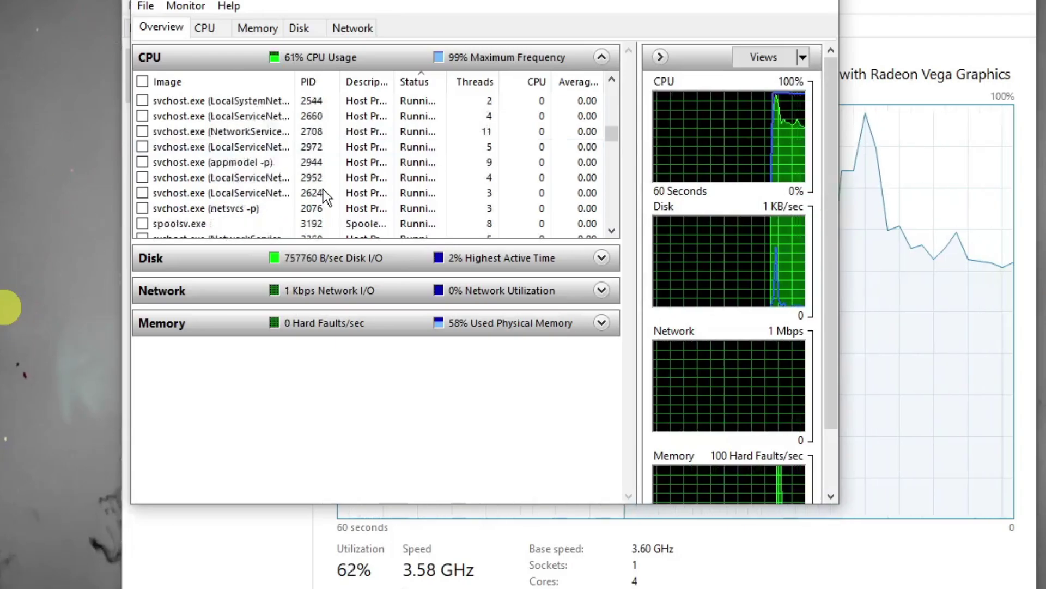
left_click_drag(615, 136, 611, 214)
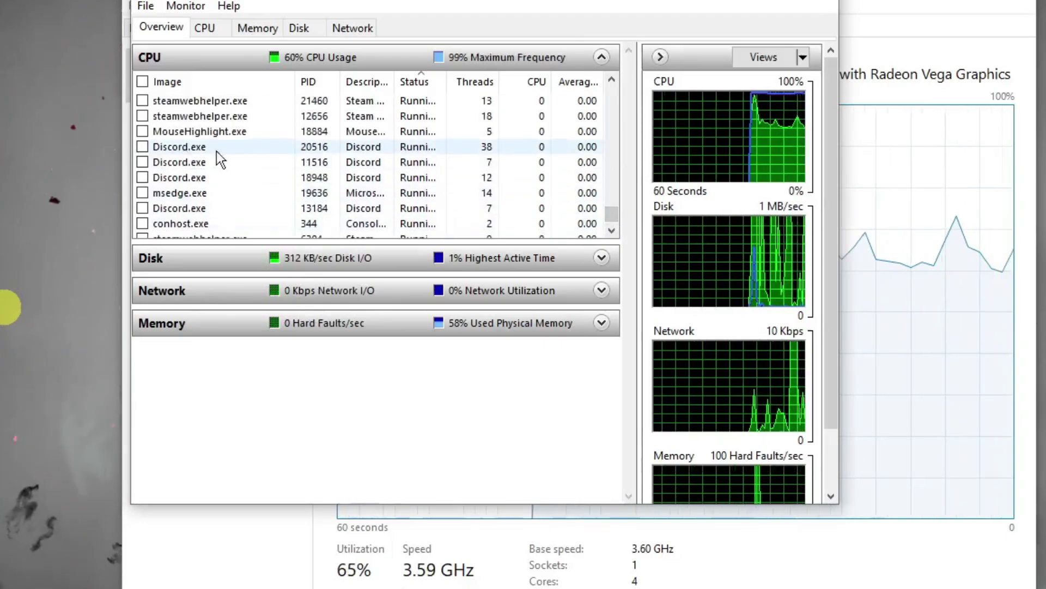
scroll(319, 204, "up", 3)
scroll(318, 204, "up", 3)
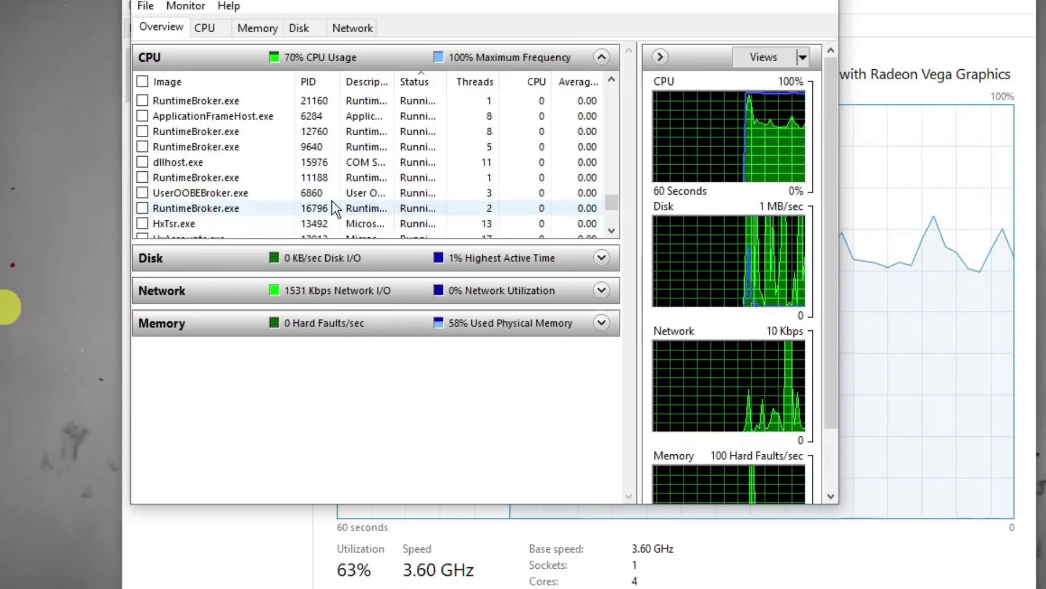
scroll(332, 202, "up", 10)
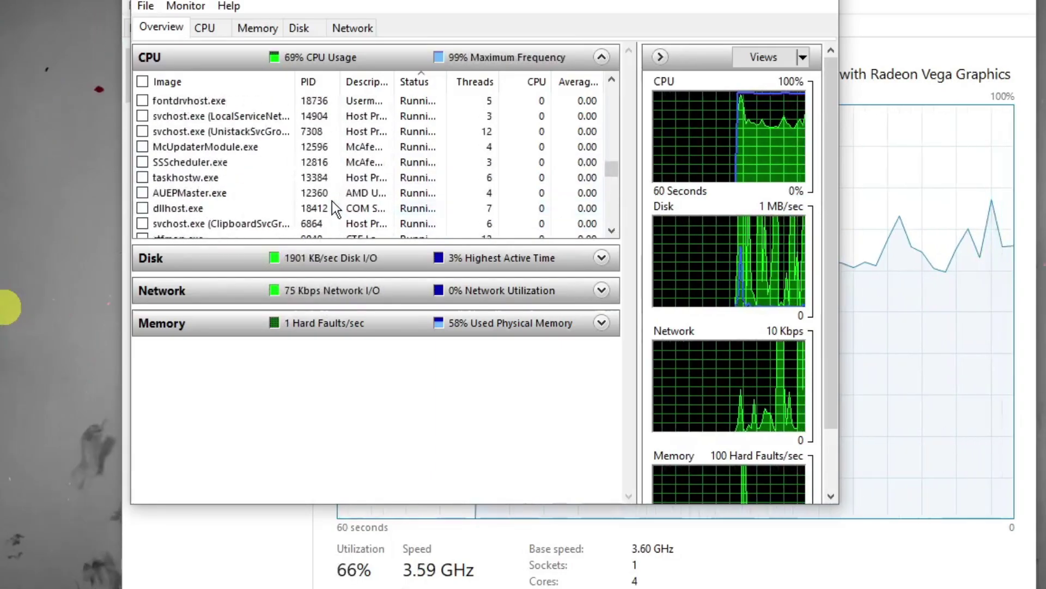
scroll(333, 191, "up", 10)
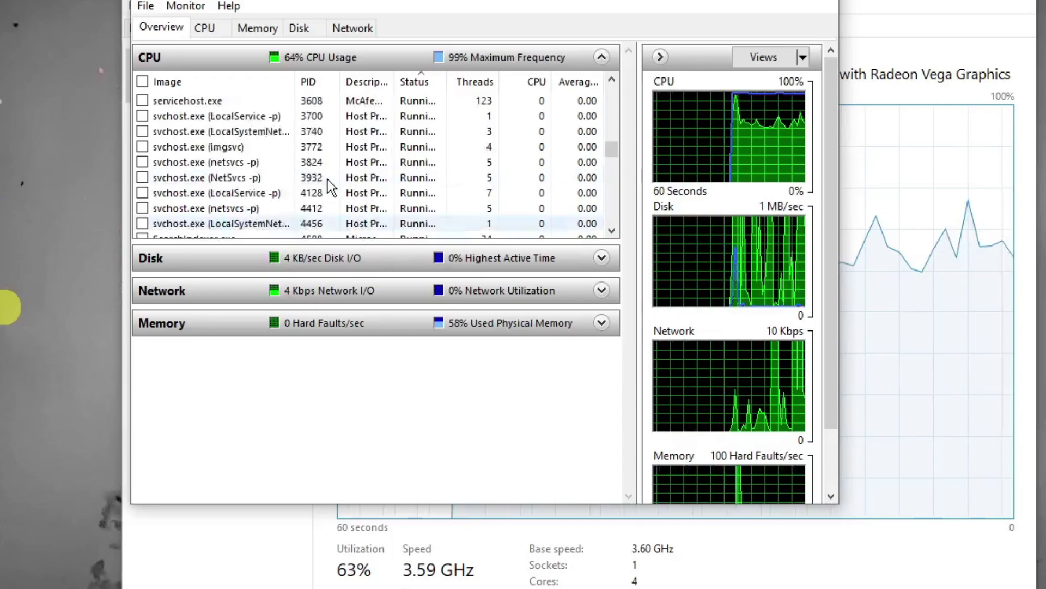
scroll(336, 174, "up", 3)
scroll(343, 167, "up", 8)
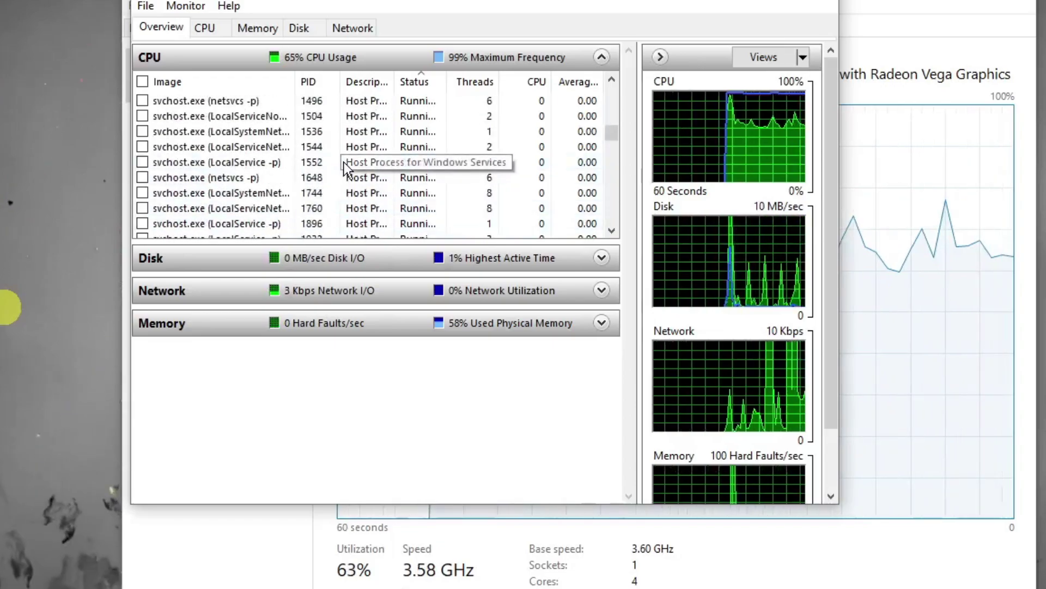
scroll(347, 164, "up", 6)
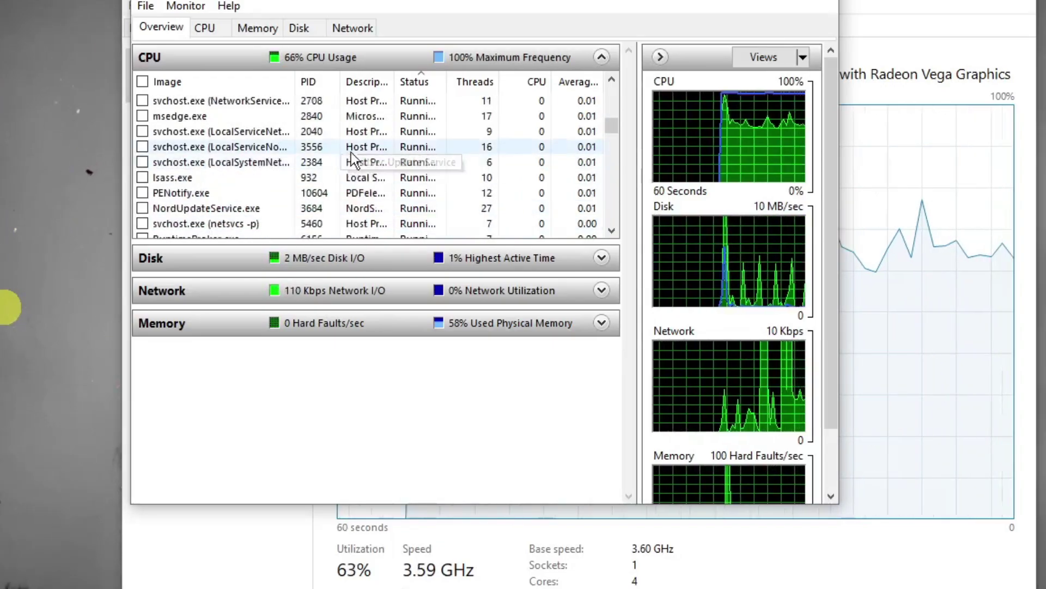
scroll(382, 153, "up", 5)
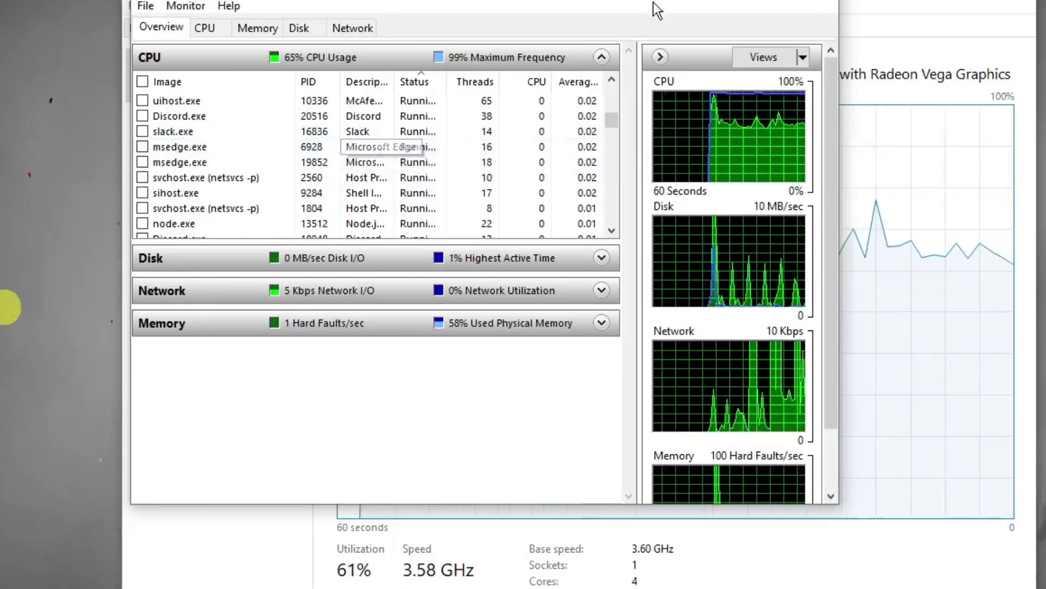
left_click(1005, 10)
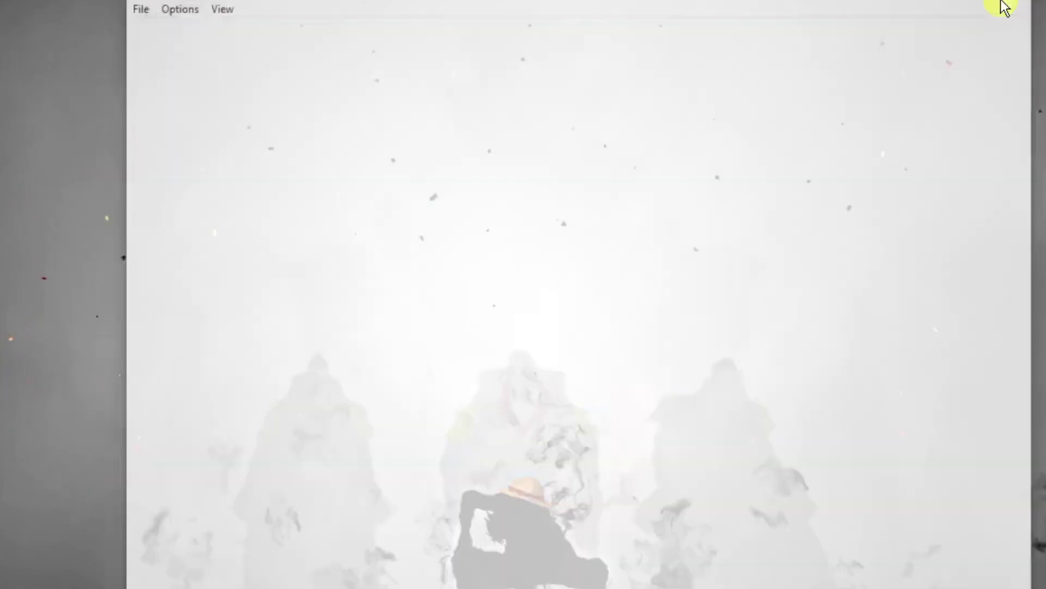